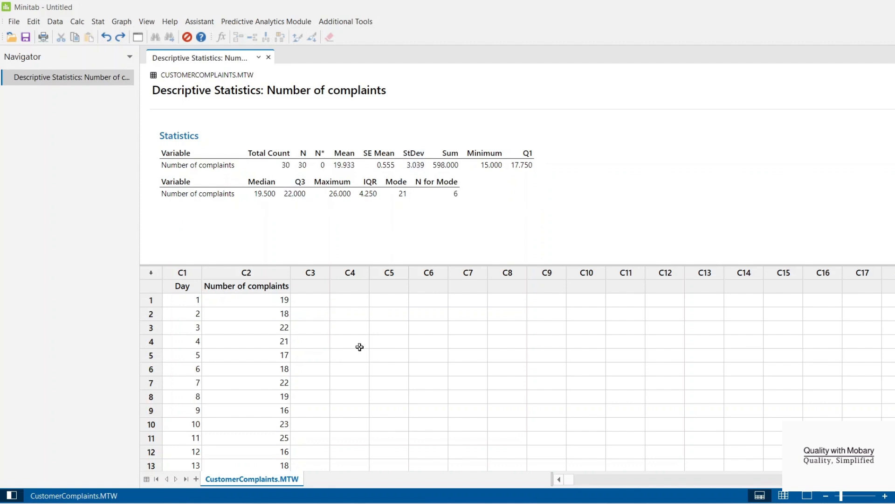
- Look through the Number of complaints values, and check the Customer complaints data description on the Minitab support page in the browser
{"action": "left_click", "coordinate": [267, 360]}
{"action": "key", "text": "Down"}
{"action": "key", "text": "Down"}
{"action": "key", "text": "Down"}
{"action": "key", "text": "Down"}
{"action": "key", "text": "Down"}
{"action": "key", "text": "Down"}
{"action": "key", "text": "Down"}
{"action": "key", "text": "Down"}
{"action": "key", "text": "Down"}
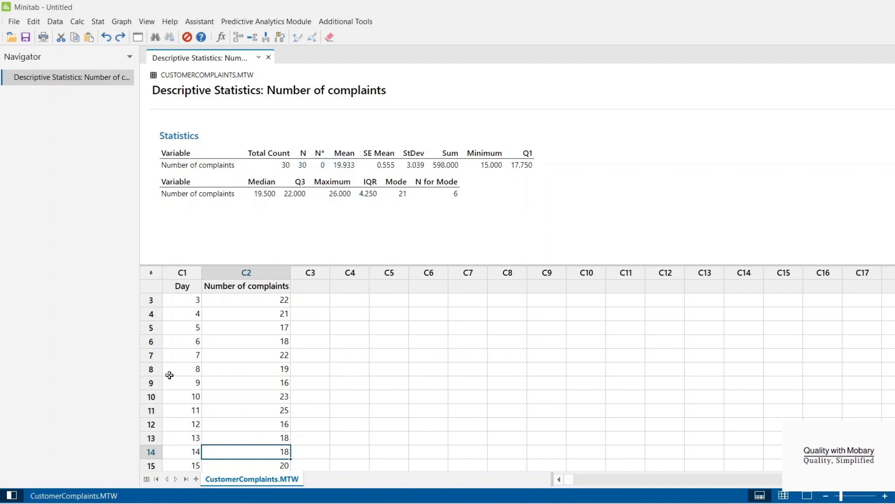
{"action": "left_click_drag", "start_coordinate": [250, 324], "coordinate": [268, 465]}
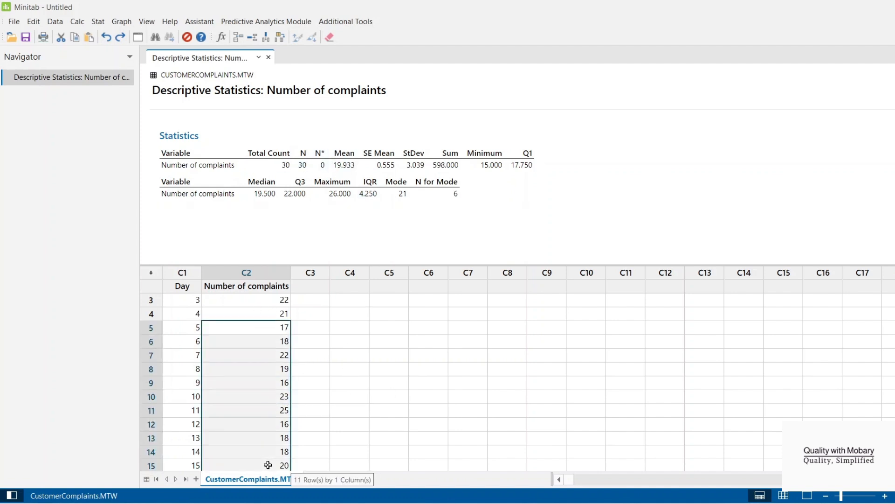
{"action": "scroll", "coordinate": [346, 421], "scroll_direction": "up", "scroll_amount": 1}
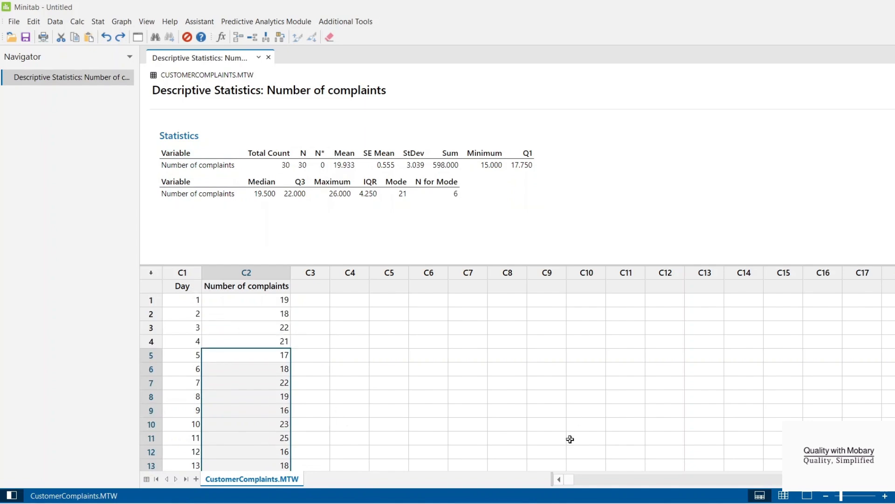
{"action": "left_click", "coordinate": [517, 503]}
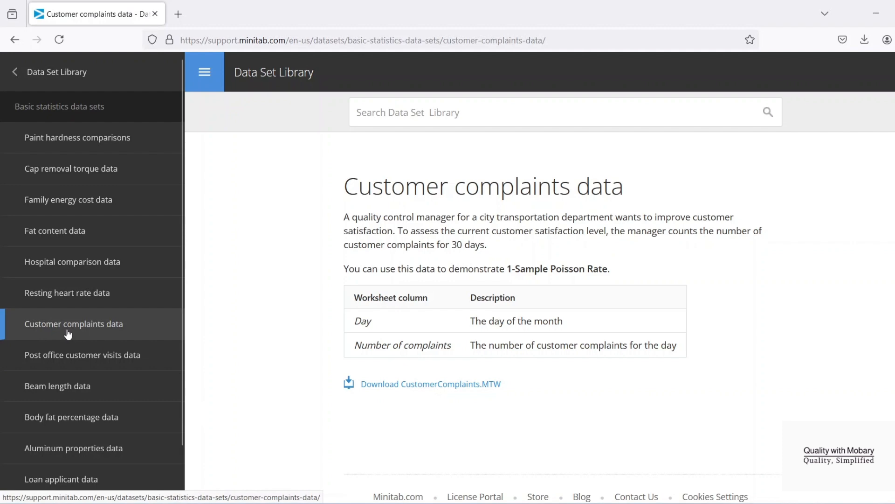
{"action": "left_click", "coordinate": [876, 14]}
- Examine the Day and Number of complaints columns in the worksheet from the first row down to row 30
{"action": "left_click", "coordinate": [193, 305]}
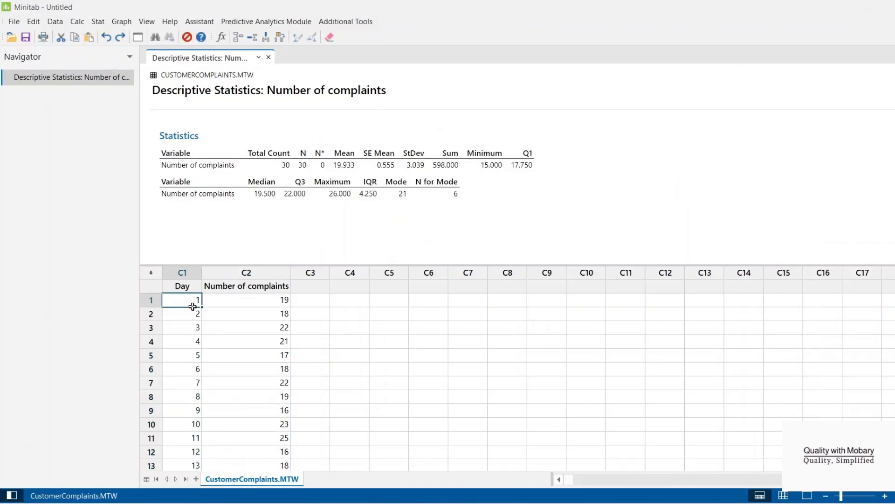
{"action": "key", "text": "Down"}
{"action": "key", "text": "Down"}
{"action": "key", "text": "Down"}
{"action": "key", "text": "Down"}
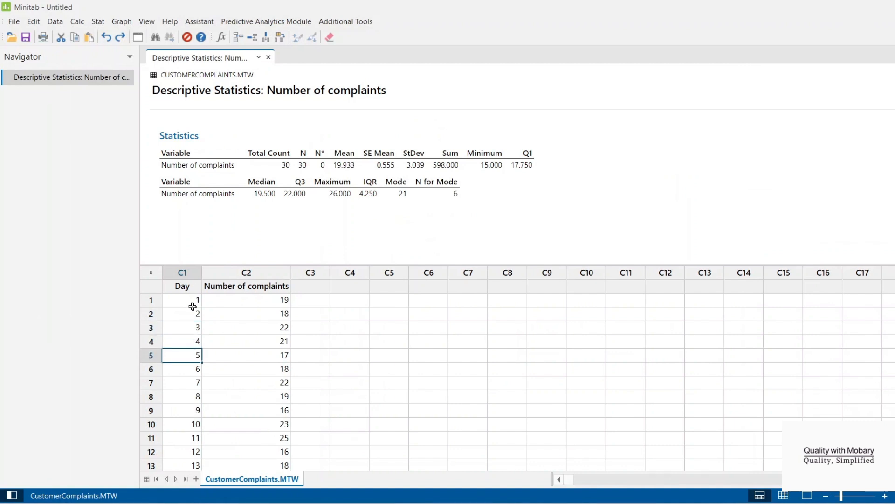
{"action": "left_click_drag", "start_coordinate": [184, 298], "coordinate": [186, 410]}
{"action": "scroll", "coordinate": [330, 415], "scroll_direction": "up", "scroll_amount": 7}
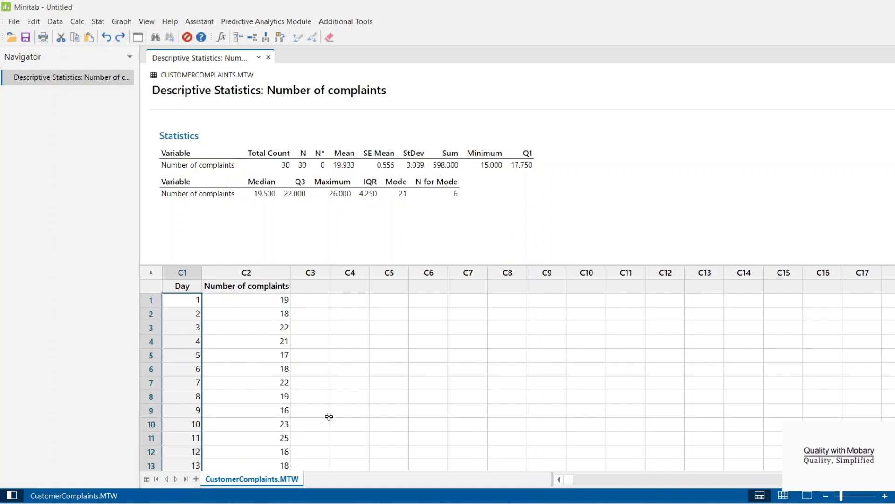
{"action": "left_click_drag", "start_coordinate": [247, 299], "coordinate": [250, 400]}
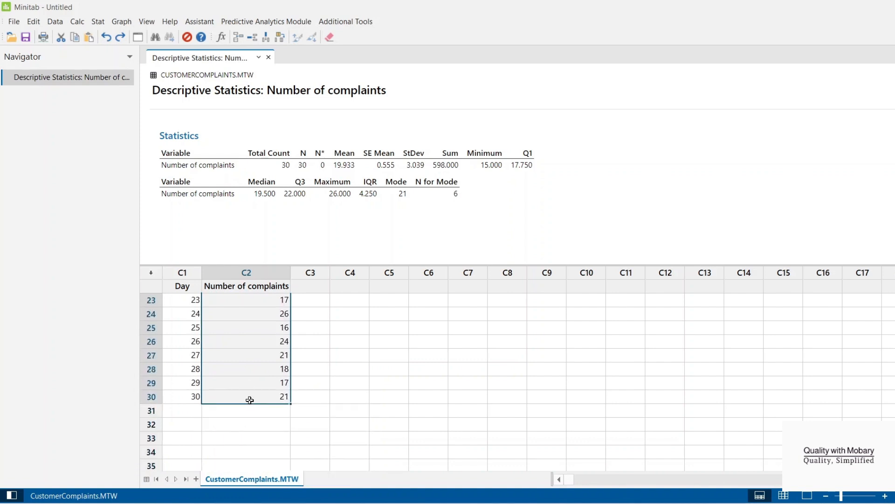
{"action": "scroll", "coordinate": [318, 444], "scroll_direction": "up", "scroll_amount": 8}
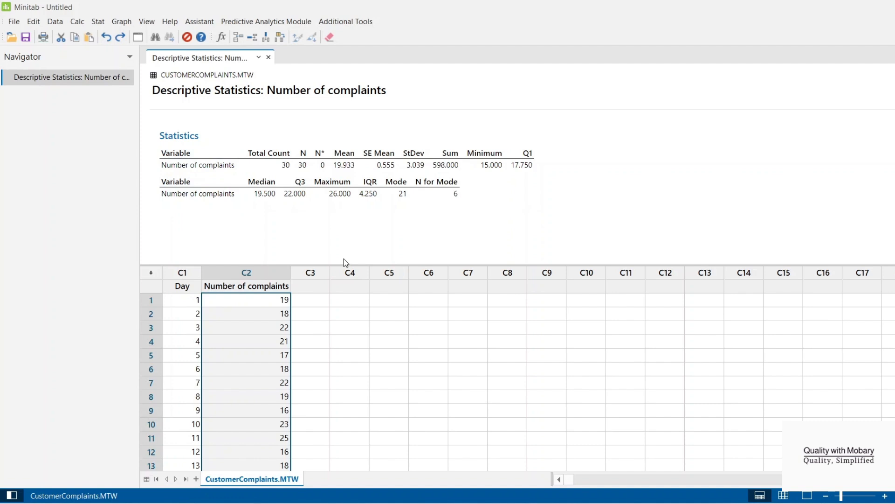
- Delete the existing Descriptive Statistics output for Number of complaints
{"action": "left_click", "coordinate": [56, 77]}
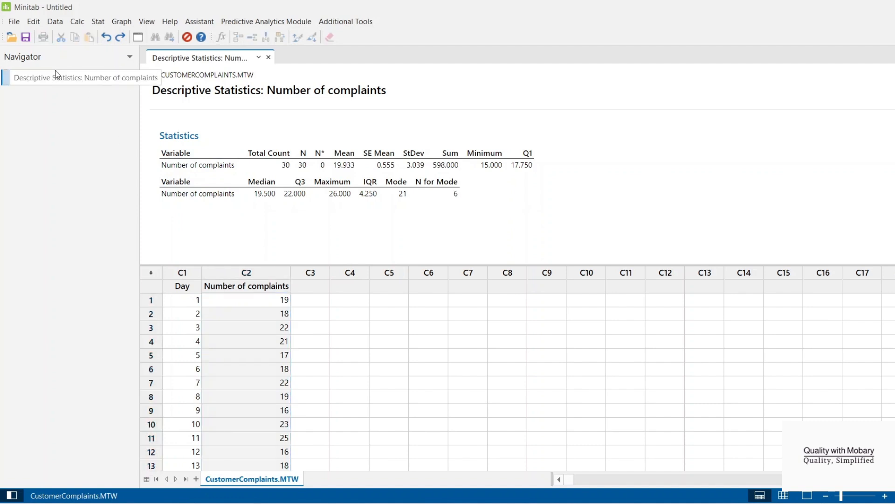
{"action": "key", "text": "Delete"}
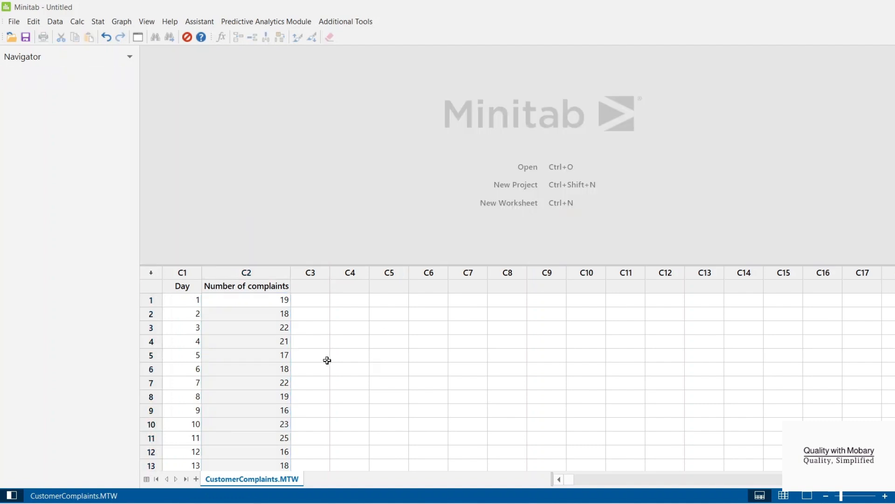
{"action": "left_click", "coordinate": [297, 358]}
- Switch to the browser, open the downloaded CustomerComplaints.MTW in Minitab, and enlarge the worksheet area
{"action": "left_click", "coordinate": [489, 503]}
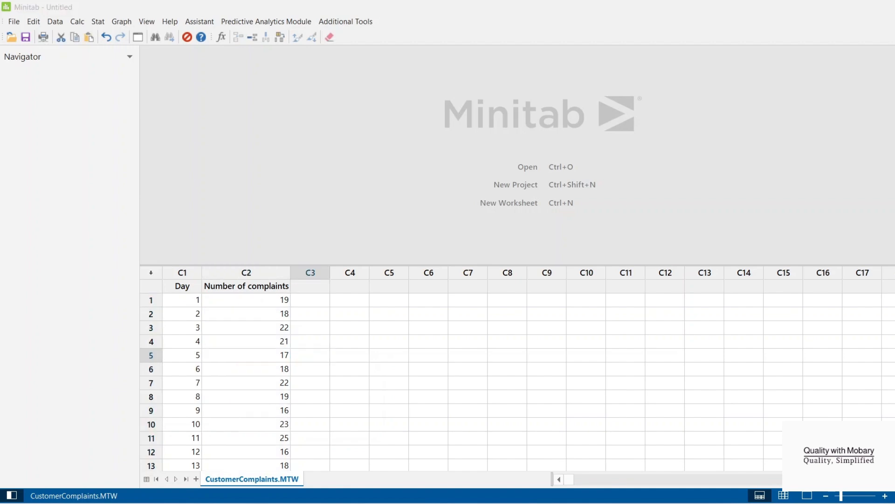
{"action": "left_click", "coordinate": [871, 38]}
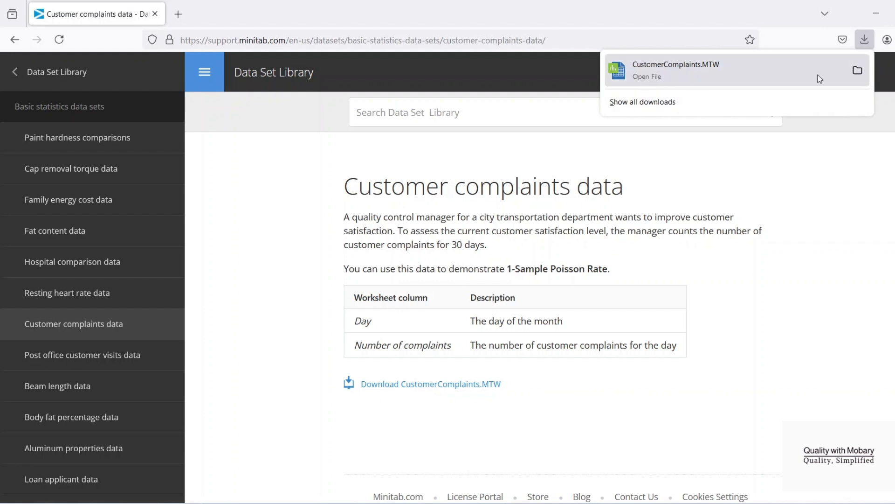
{"action": "left_click", "coordinate": [709, 71]}
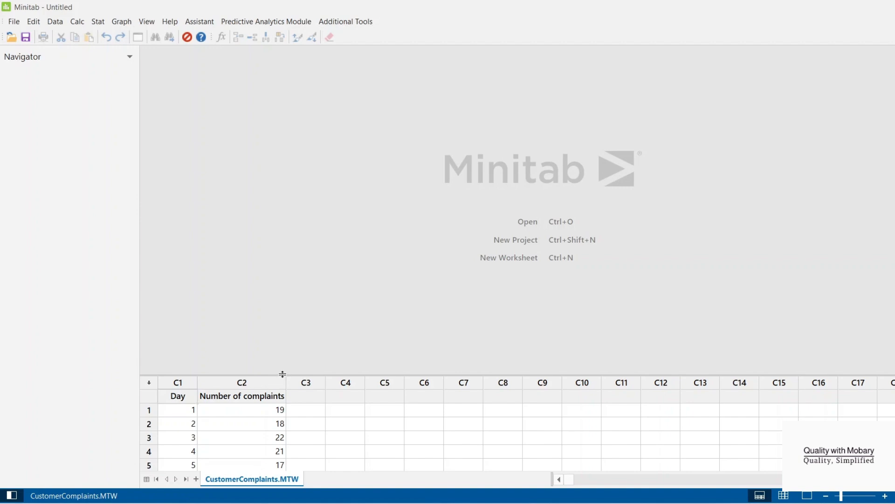
{"action": "left_click_drag", "start_coordinate": [281, 375], "coordinate": [276, 253]}
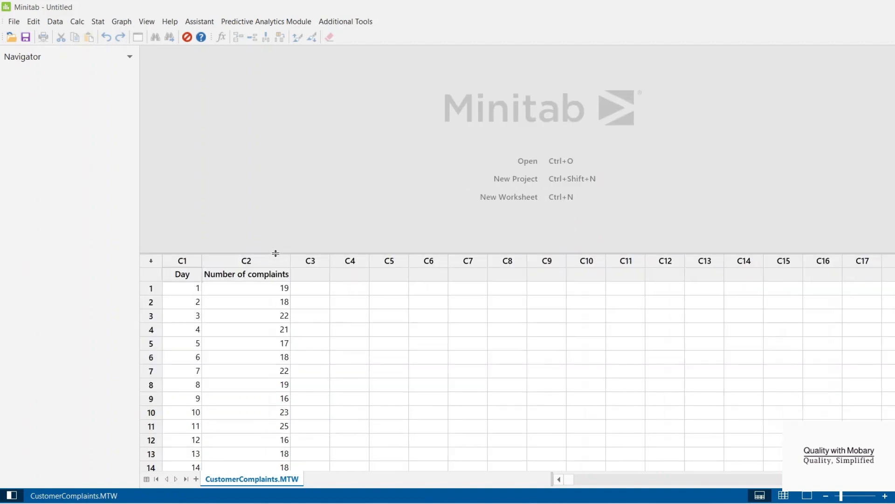
- Look over the opened worksheet's Day and Number of complaints data
{"action": "left_click", "coordinate": [376, 358]}
{"action": "left_click_drag", "start_coordinate": [182, 273], "coordinate": [278, 392]}
{"action": "scroll", "coordinate": [278, 392], "scroll_direction": "up", "scroll_amount": 5}
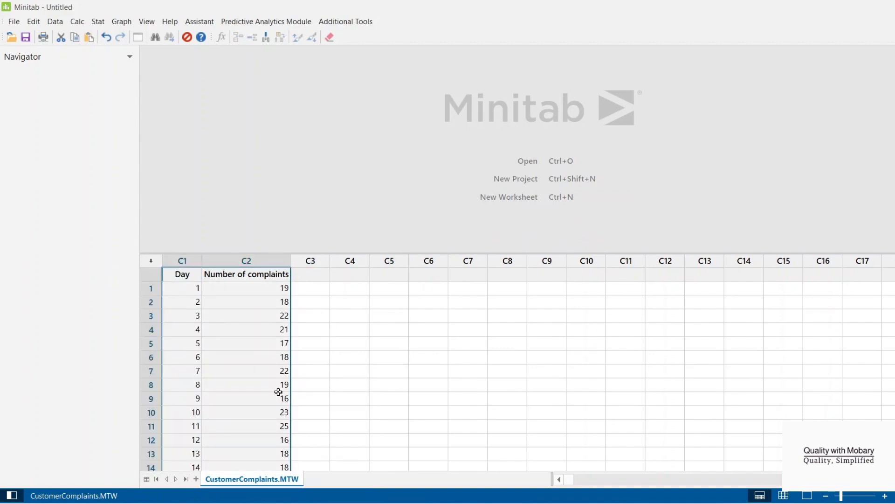
{"action": "left_click", "coordinate": [373, 369]}
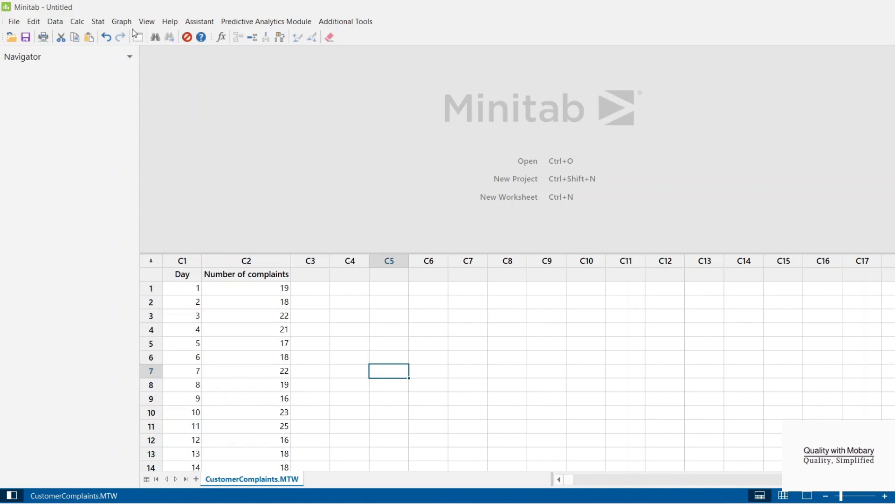
- Start Display Descriptive Statistics and choose Number of complaints as the variable to analyse
{"action": "left_click", "coordinate": [98, 22]}
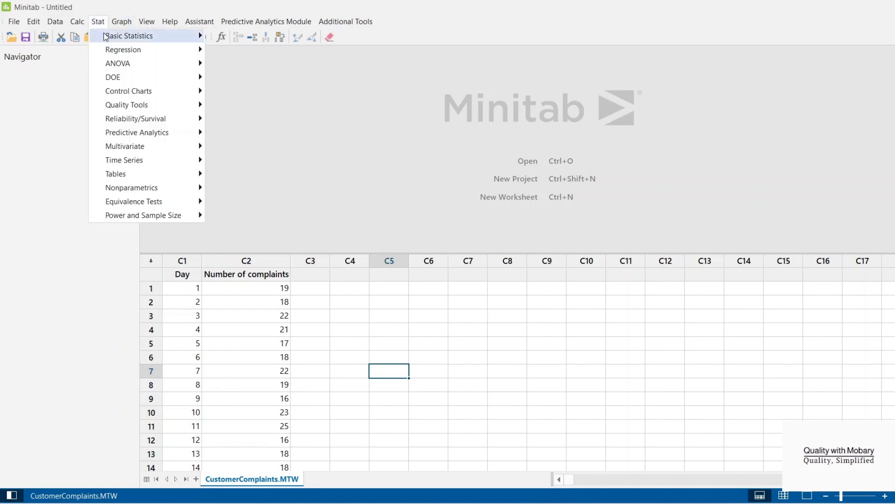
{"action": "mouse_move", "coordinate": [119, 37]}
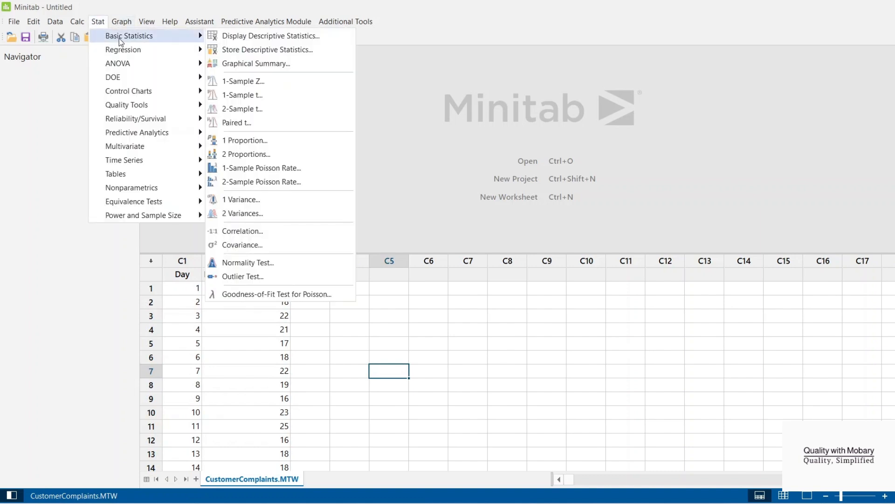
{"action": "left_click", "coordinate": [246, 38]}
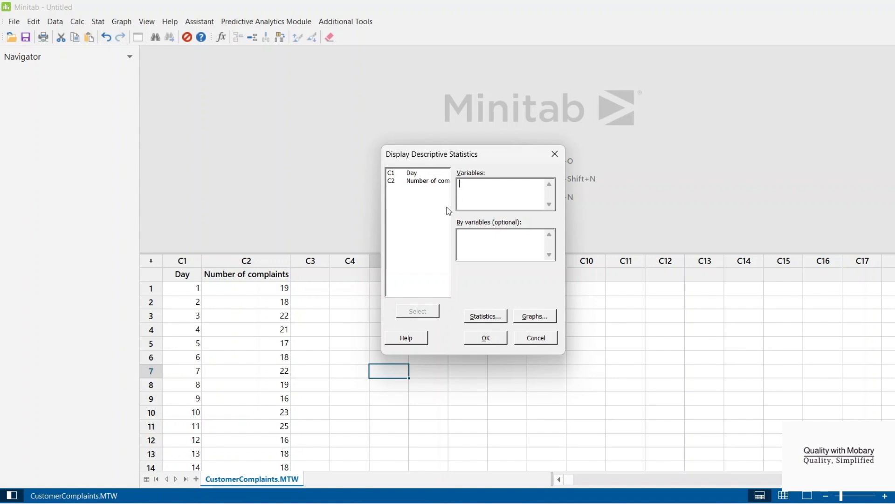
{"action": "left_click", "coordinate": [406, 180]}
{"action": "left_click", "coordinate": [416, 312]}
- Add Variance, Sum, Range, Interquartile range and Mode to the default statistics and generate the descriptive statistics
{"action": "left_click", "coordinate": [485, 316]}
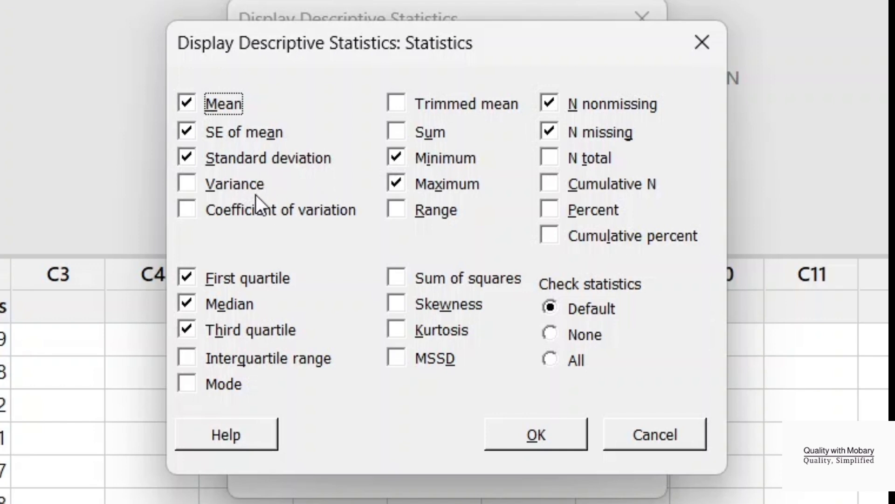
{"action": "left_click", "coordinate": [195, 185]}
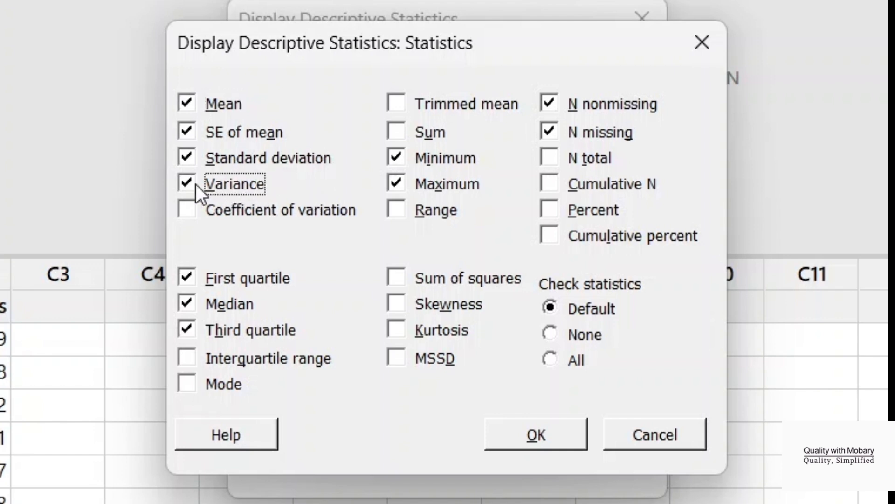
{"action": "left_click", "coordinate": [395, 133]}
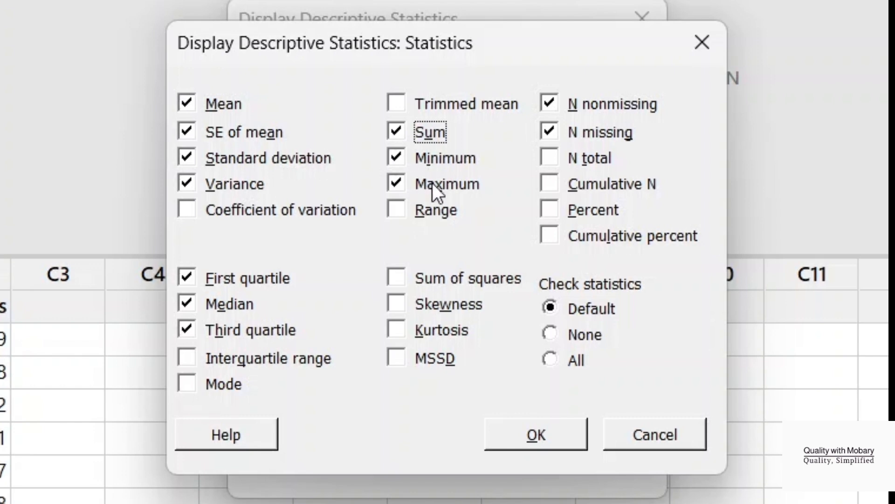
{"action": "left_click", "coordinate": [404, 210]}
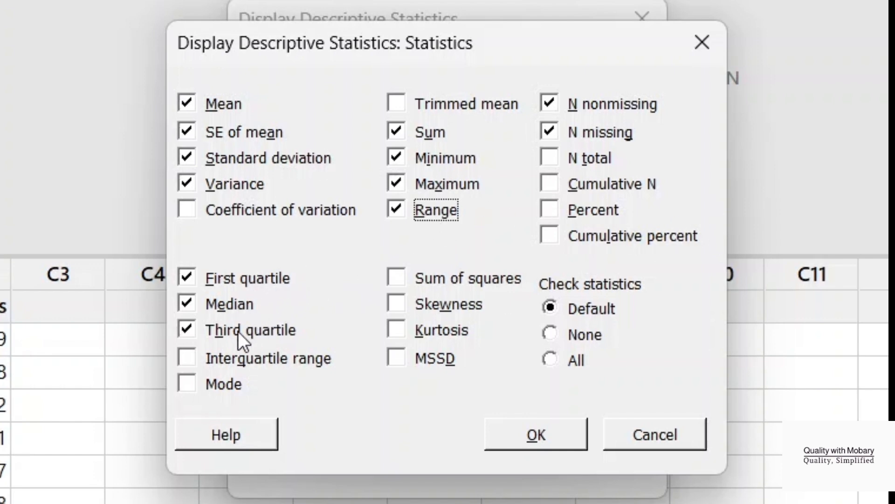
{"action": "left_click", "coordinate": [192, 354]}
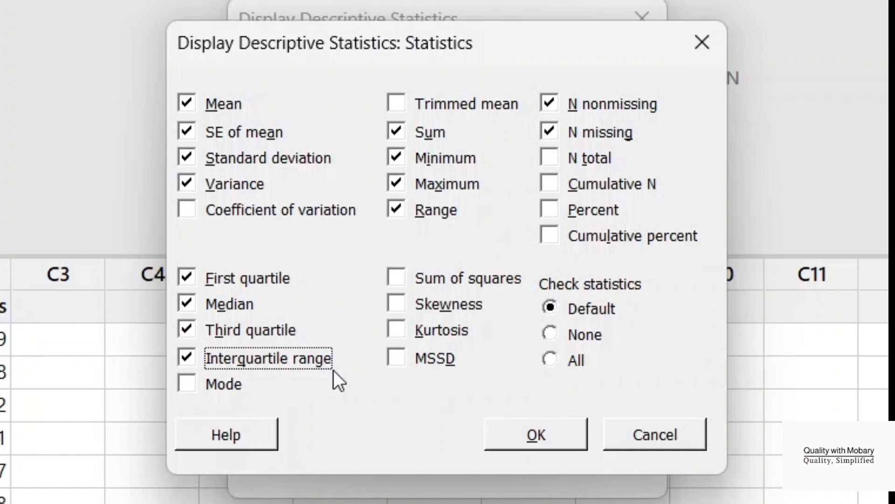
{"action": "left_click", "coordinate": [536, 435]}
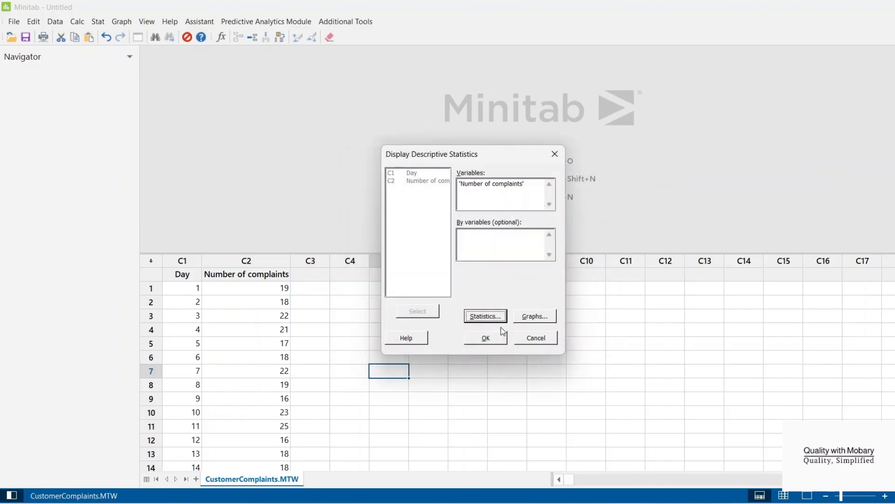
{"action": "left_click", "coordinate": [485, 338]}
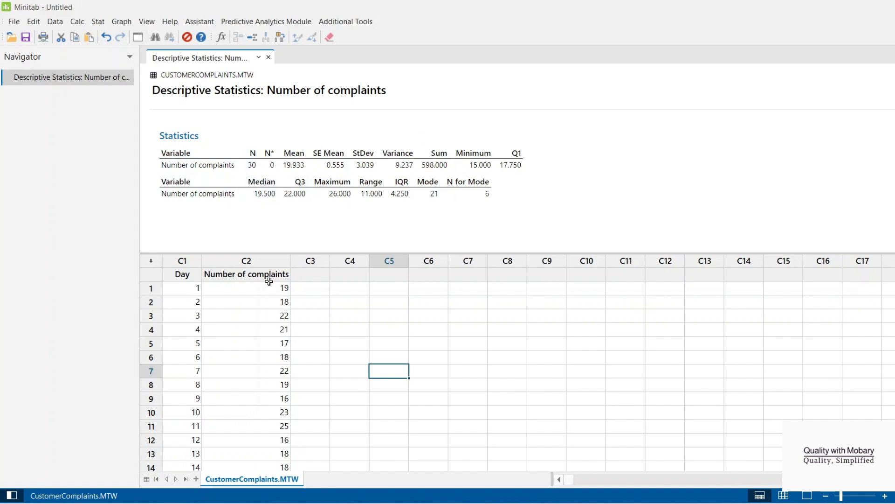
- Check the Number of complaints values down to row 30 against the nonmissing and missing counts in the results
{"action": "left_click", "coordinate": [256, 289]}
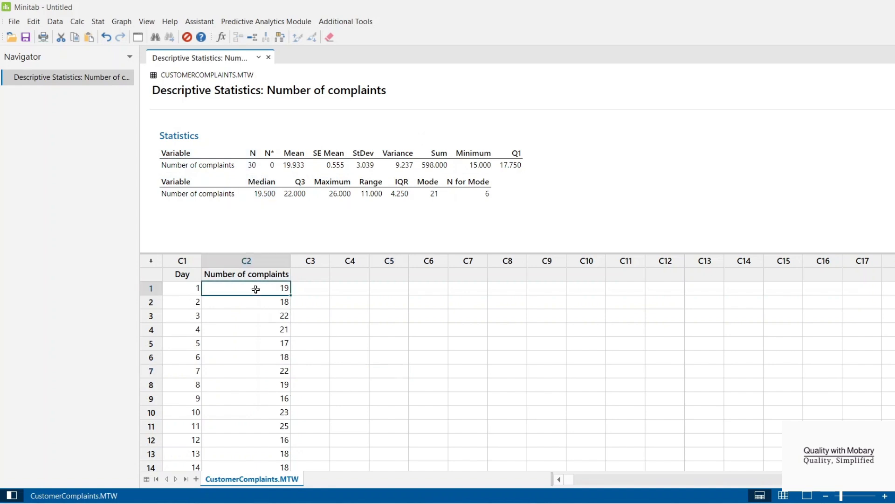
{"action": "left_click_drag", "start_coordinate": [255, 289], "coordinate": [245, 363]}
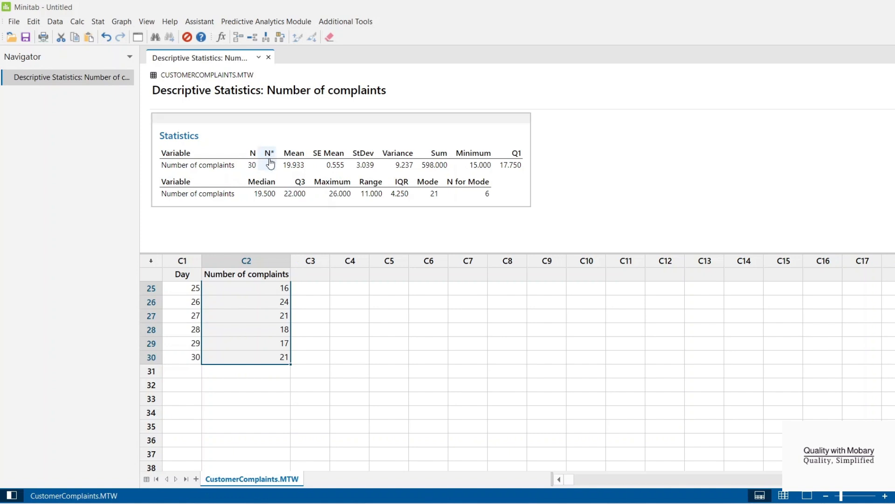
{"action": "left_click", "coordinate": [332, 353]}
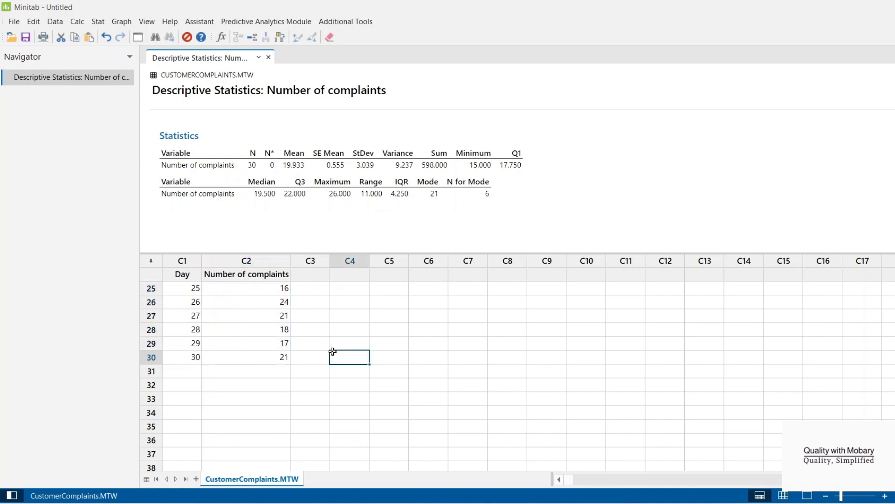
- Clear the Number of complaints value for day 29 and update the descriptive statistics with the current data
{"action": "left_click", "coordinate": [275, 341]}
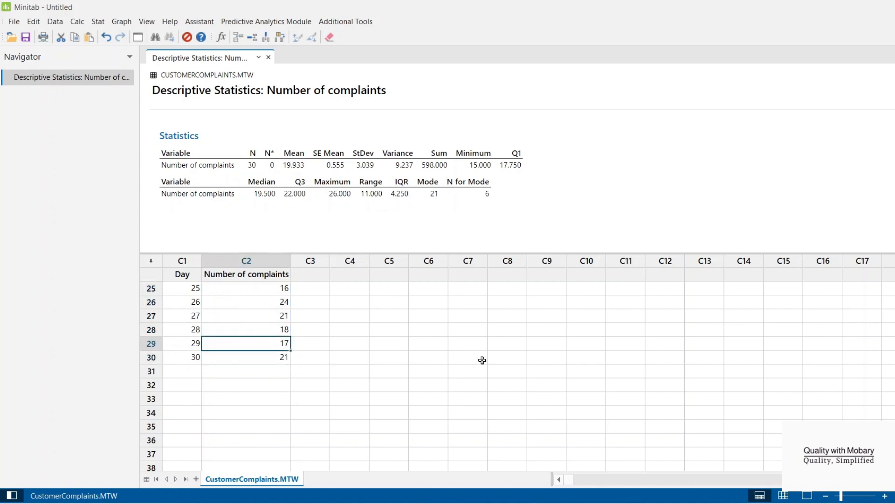
{"action": "key", "text": "Delete"}
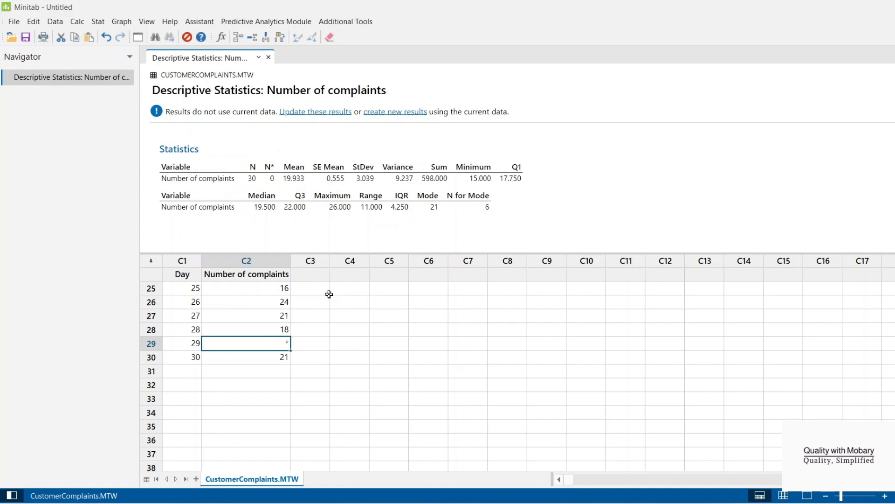
{"action": "left_click", "coordinate": [316, 117]}
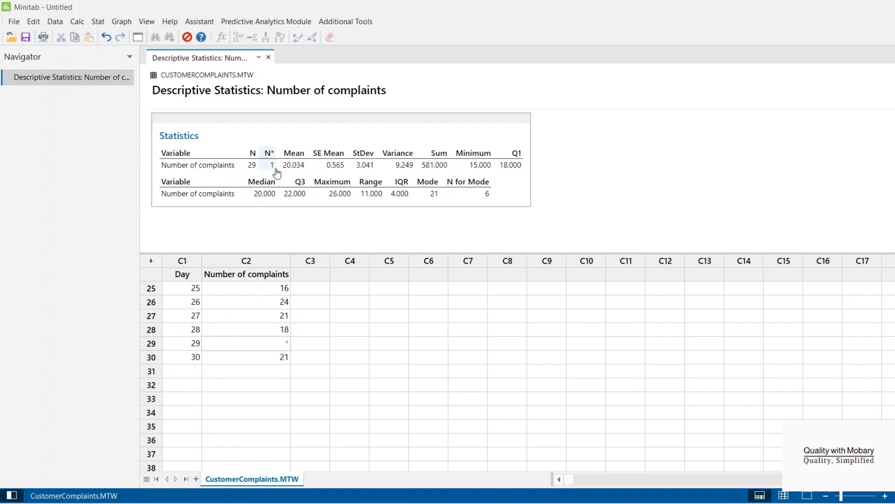
- Enter 17 as the Number of complaints for day 29 and update the descriptive statistics again
{"action": "left_click", "coordinate": [280, 347]}
{"action": "type", "text": "17"}
{"action": "key", "text": "Return"}
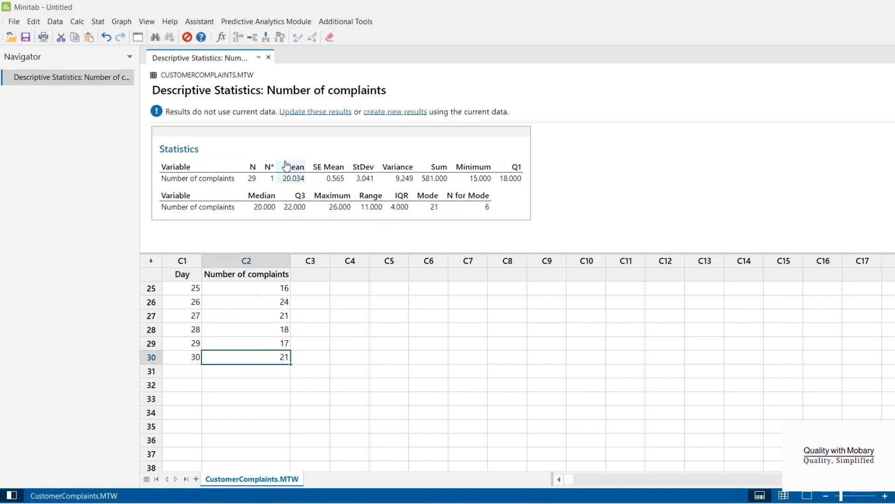
{"action": "left_click", "coordinate": [297, 113]}
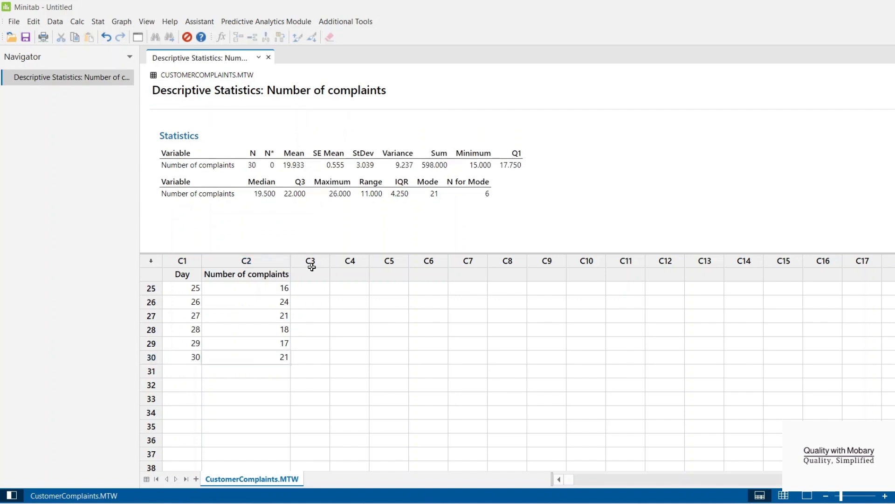
- Review the descriptive statistics results alongside the Number of complaints data in the worksheet
{"action": "left_click", "coordinate": [315, 326]}
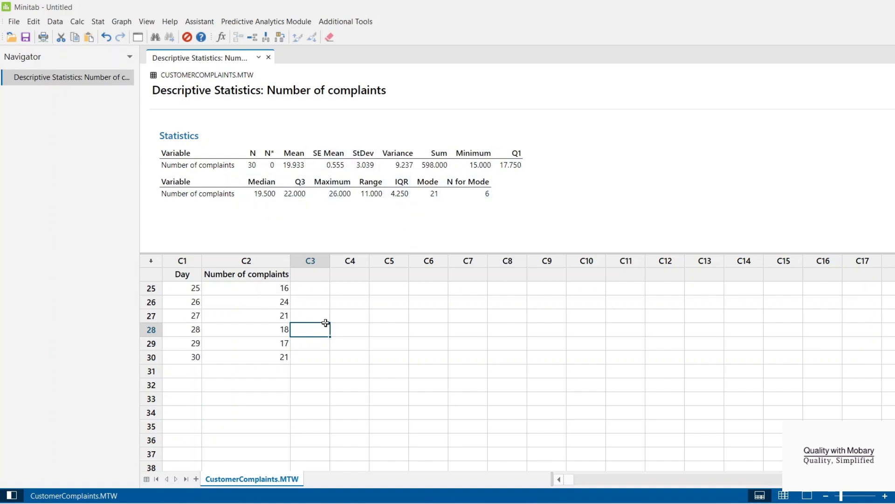
{"action": "left_click", "coordinate": [409, 356]}
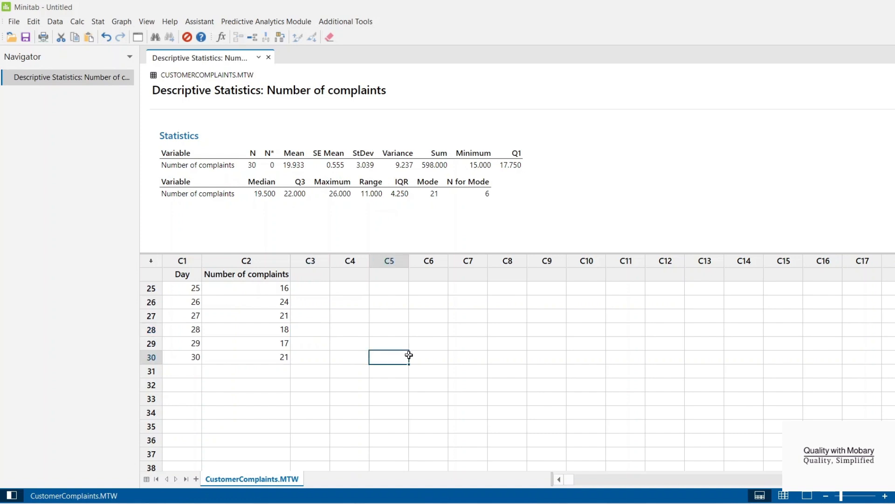
{"action": "scroll", "coordinate": [394, 353], "scroll_direction": "up", "scroll_amount": 8}
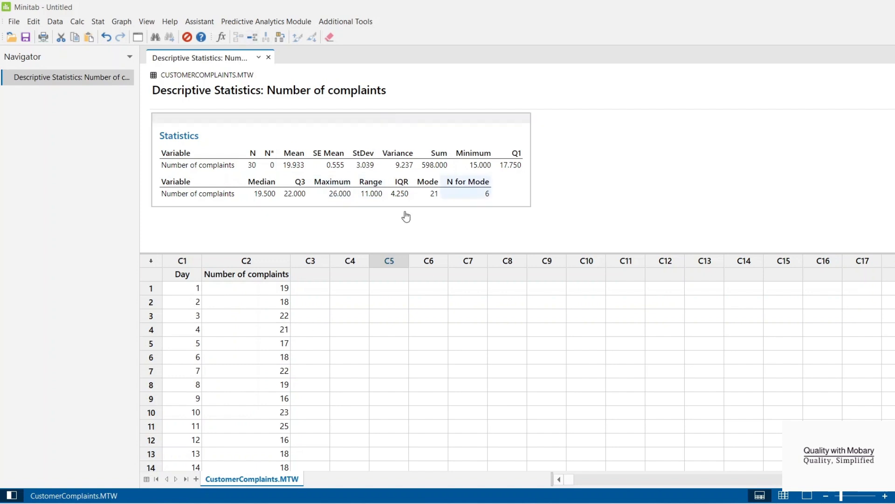
{"action": "scroll", "coordinate": [318, 363], "scroll_direction": "down", "scroll_amount": 8}
{"action": "scroll", "coordinate": [318, 362], "scroll_direction": "up", "scroll_amount": 8}
{"action": "scroll", "coordinate": [318, 362], "scroll_direction": "up", "scroll_amount": 1}
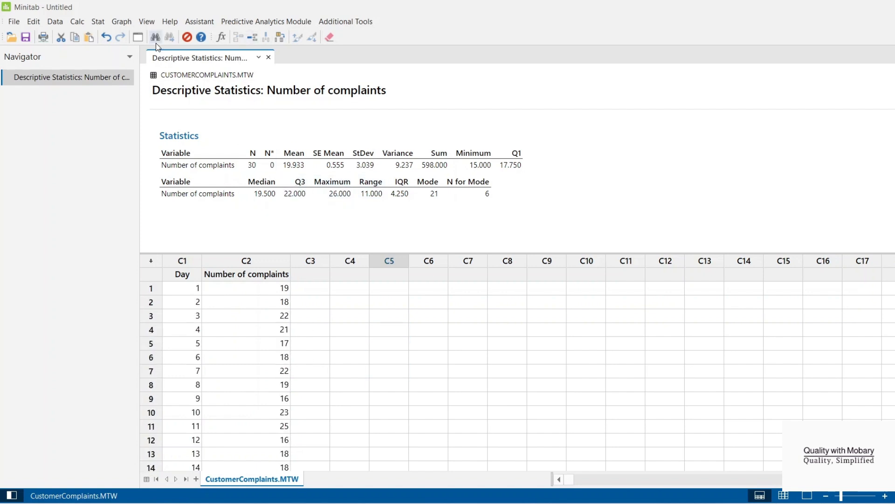